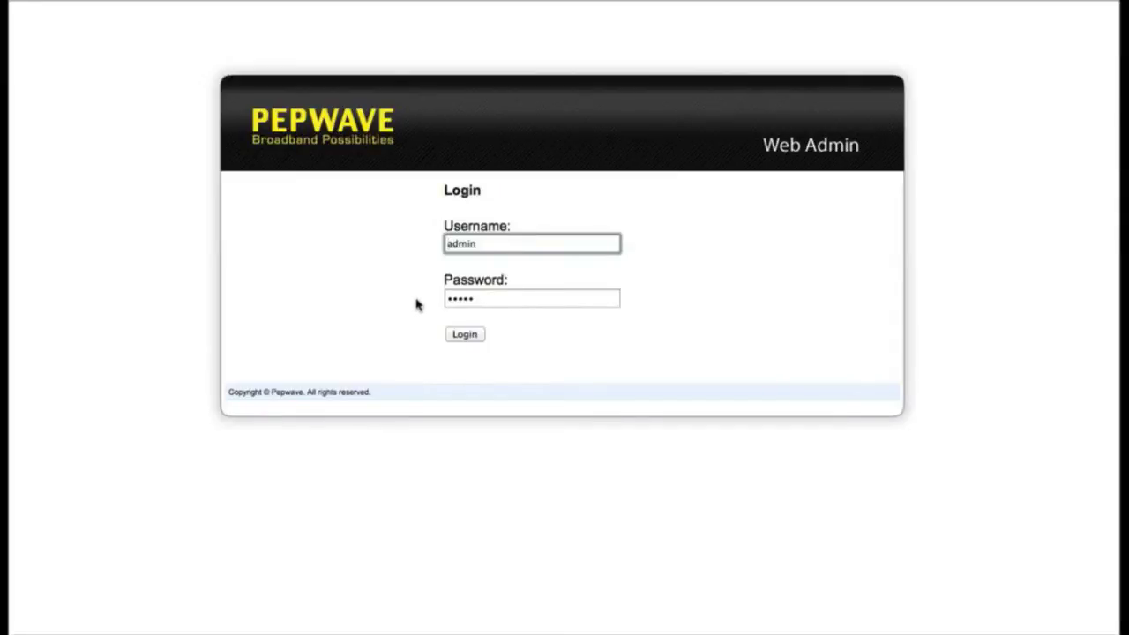
# Log in to the router's web admin and move the Wi-Fi WAN connection to the Disabled group
pyautogui.click(463, 335)
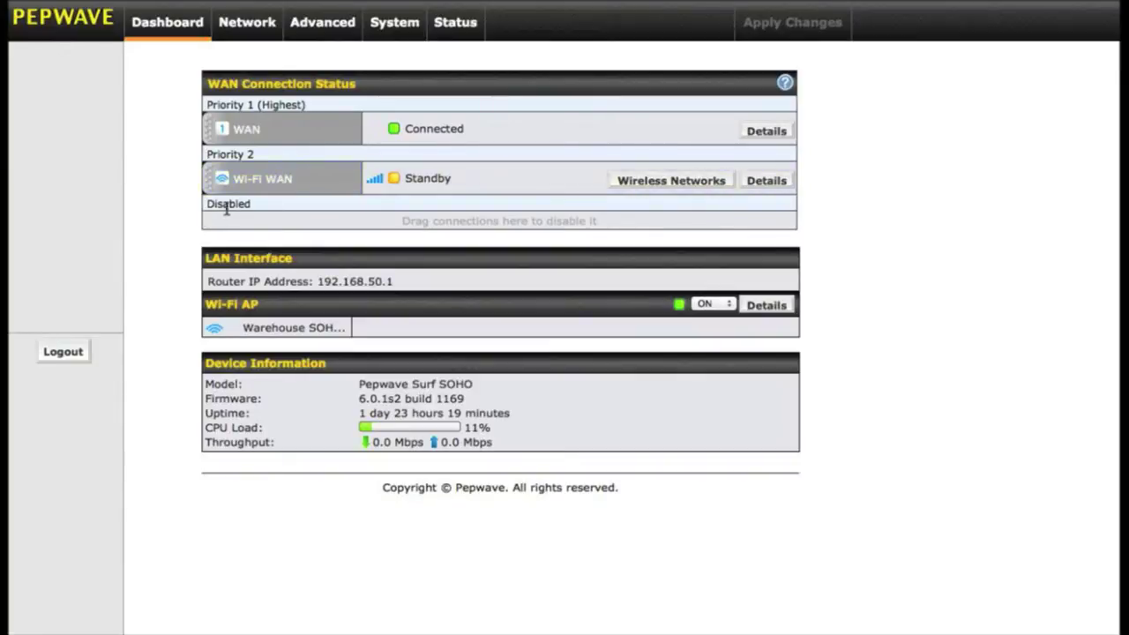
pyautogui.moveTo(290, 179); pyautogui.dragTo(288, 224)
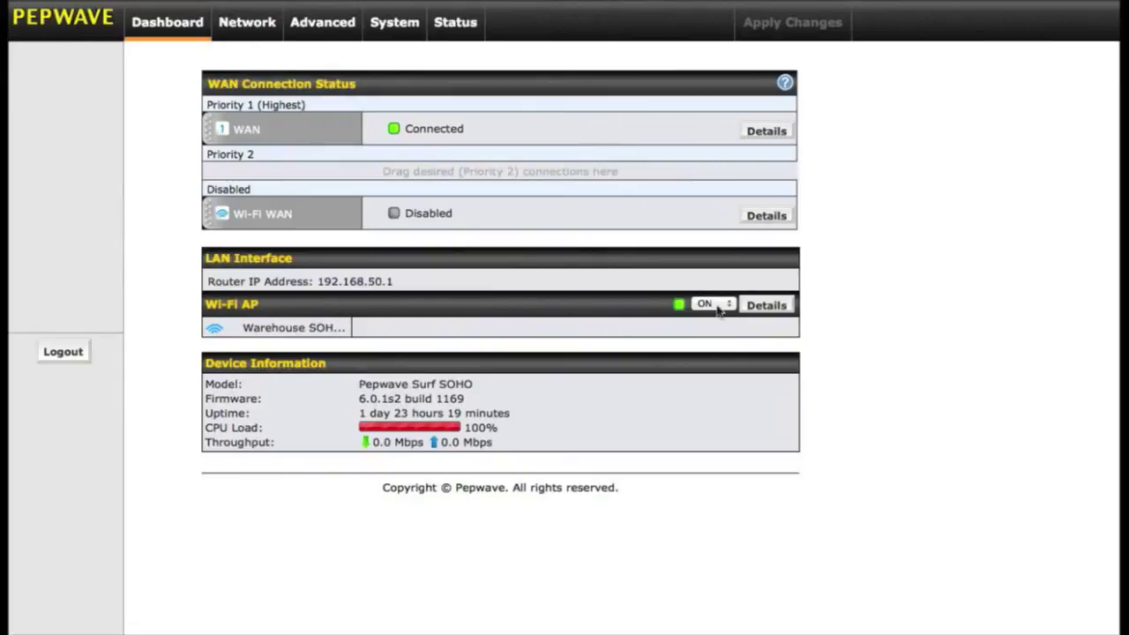
# Examine the Wi-Fi AP's wireless network and security settings and its access restriction modes
pyautogui.click(764, 306)
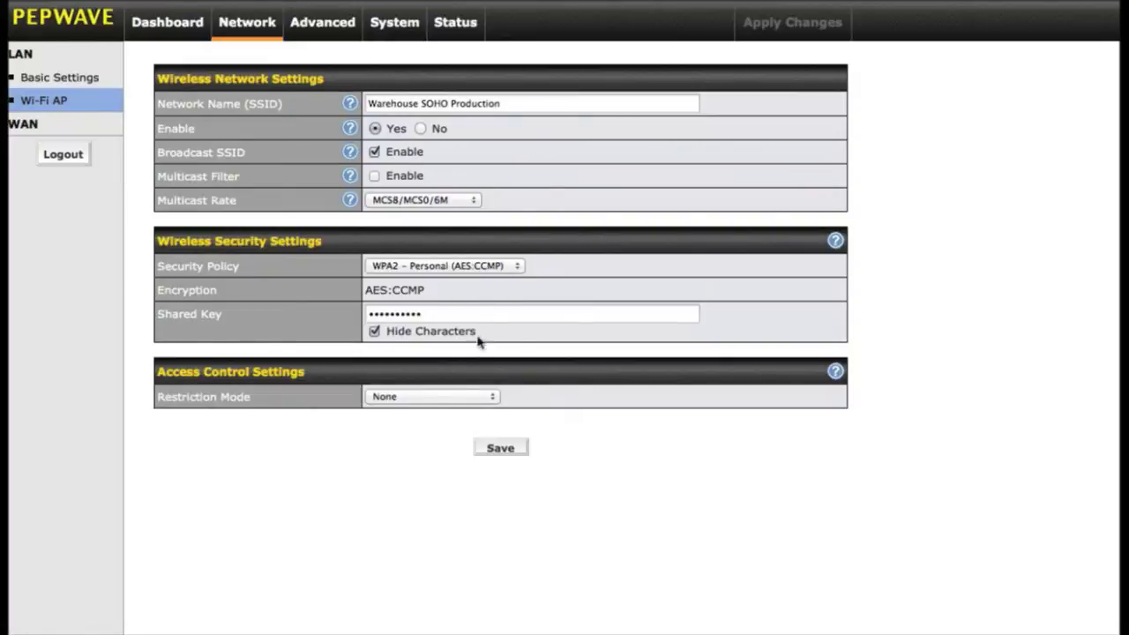
pyautogui.click(474, 402)
pyautogui.click(474, 408)
pyautogui.click(113, 109)
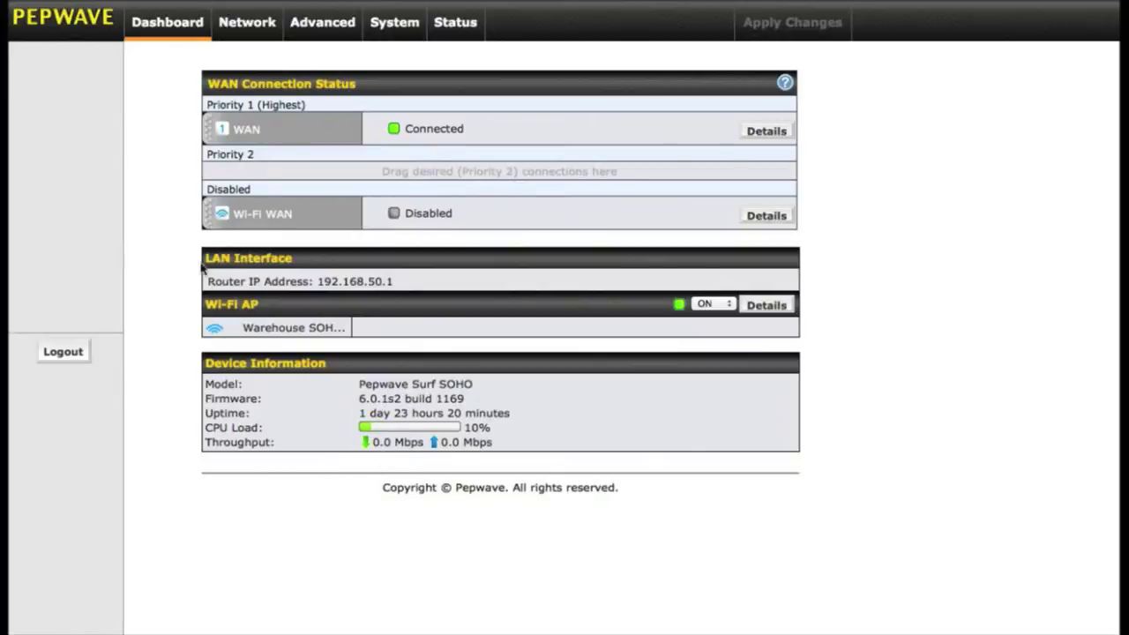
# Examine the LAN basic settings, covering IP, ports, DHCP server, static routes and DNS proxy
pyautogui.click(253, 35)
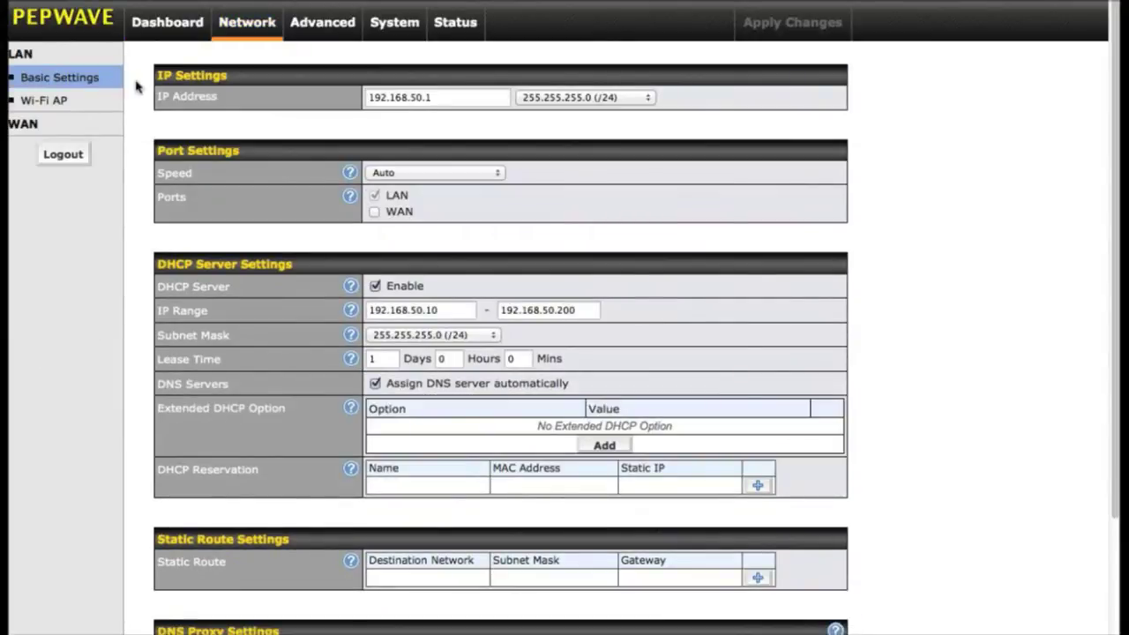
pyautogui.scroll(-1, 121, 78)
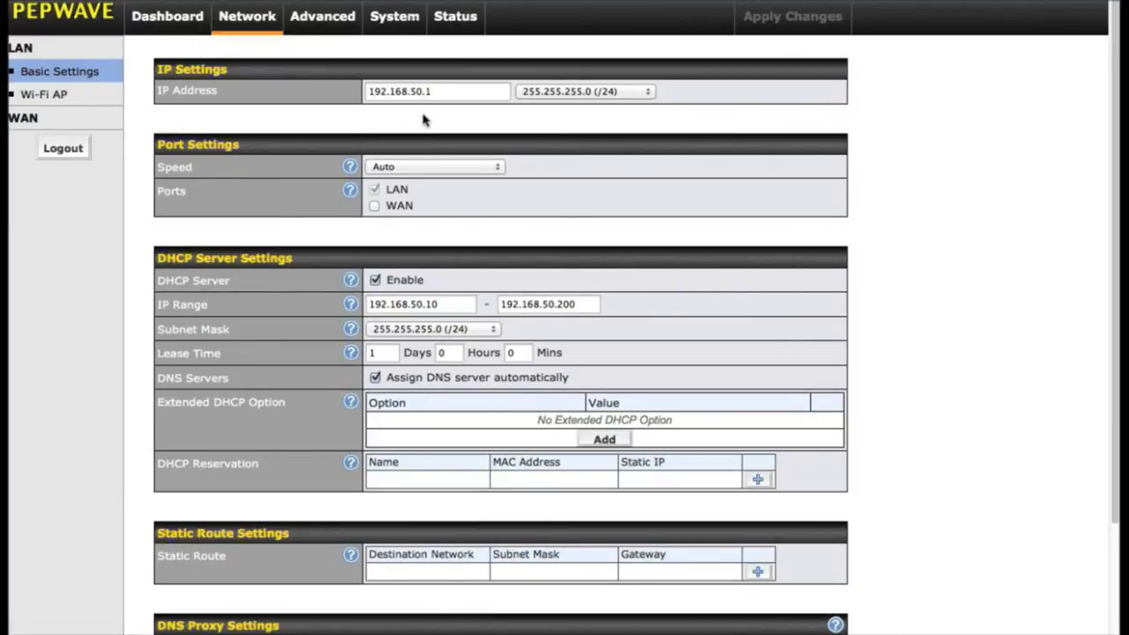
pyautogui.scroll(-2, 594, 127)
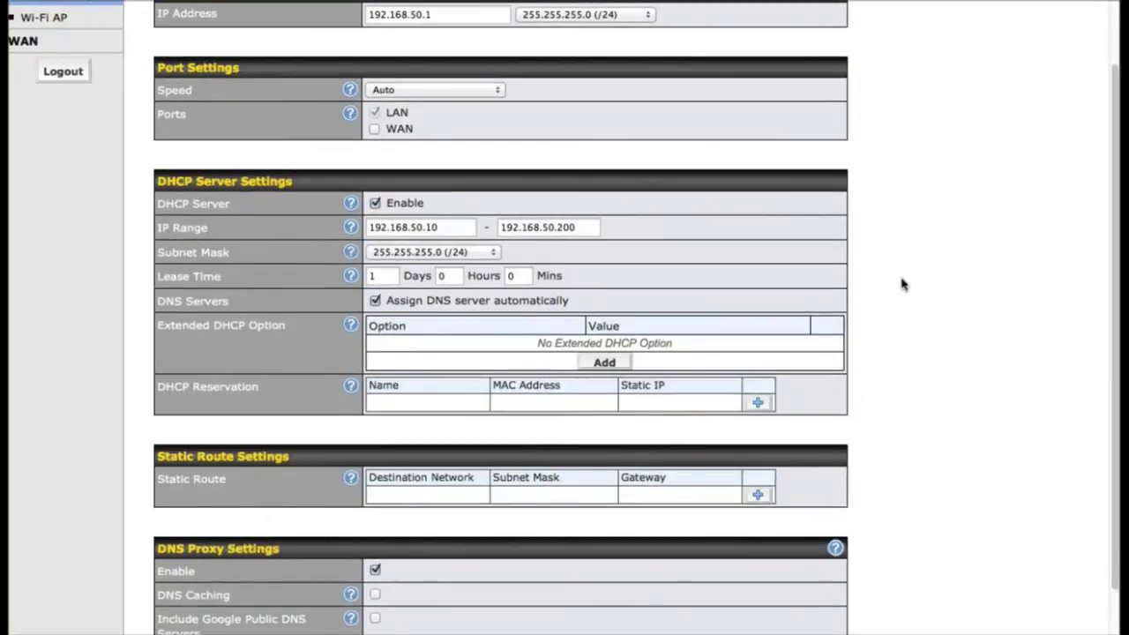
pyautogui.scroll(-2, 903, 284)
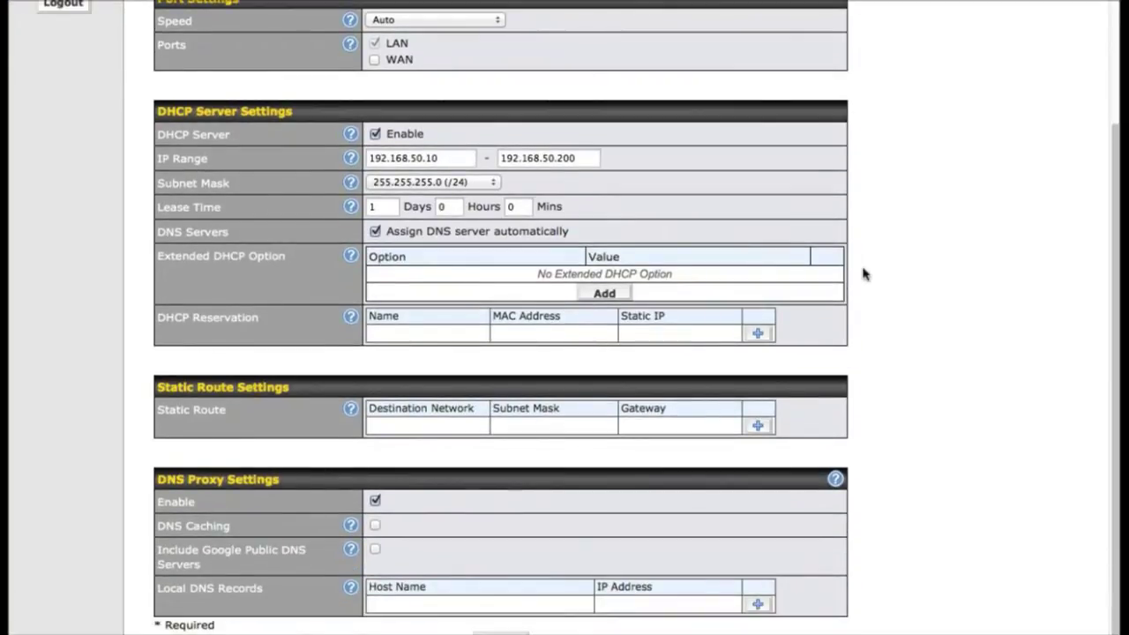
pyautogui.scroll(4, 864, 272)
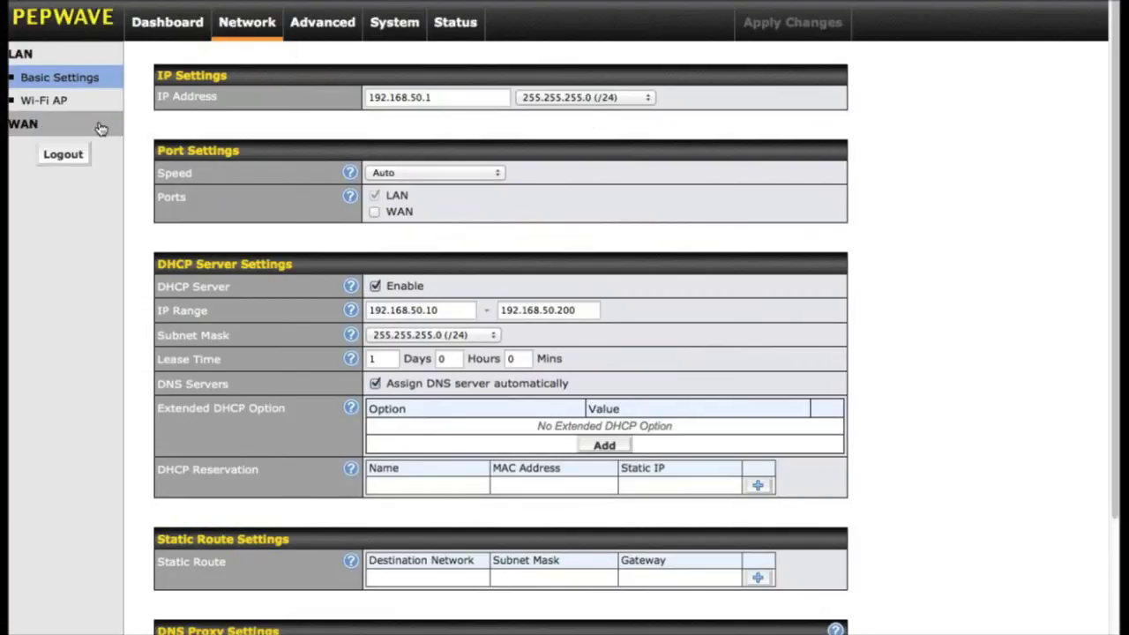
# Examine the wired WAN's connection details, from connection method and DNS to health check, MTU and additional public IPs, and close them
pyautogui.click(133, 128)
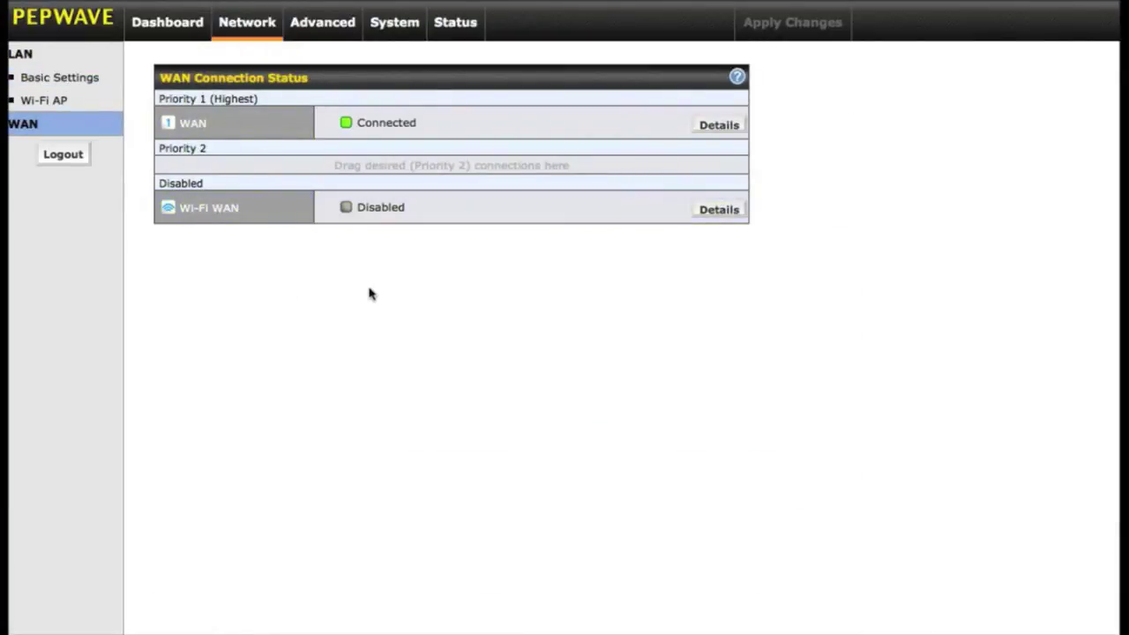
pyautogui.click(731, 128)
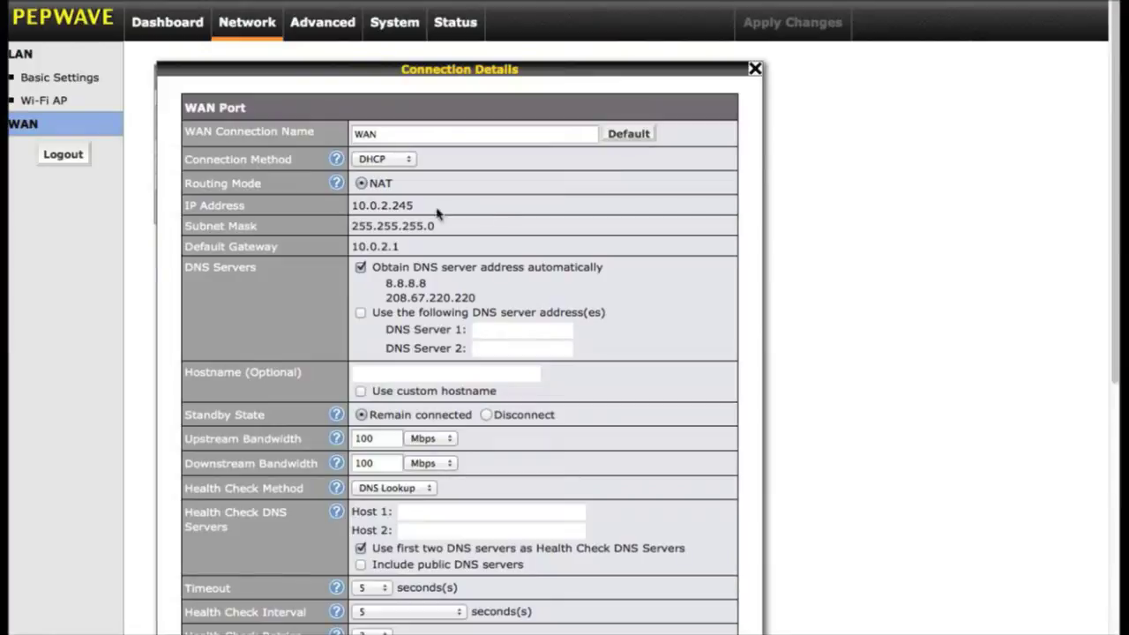
pyautogui.scroll(-5, 697, 225)
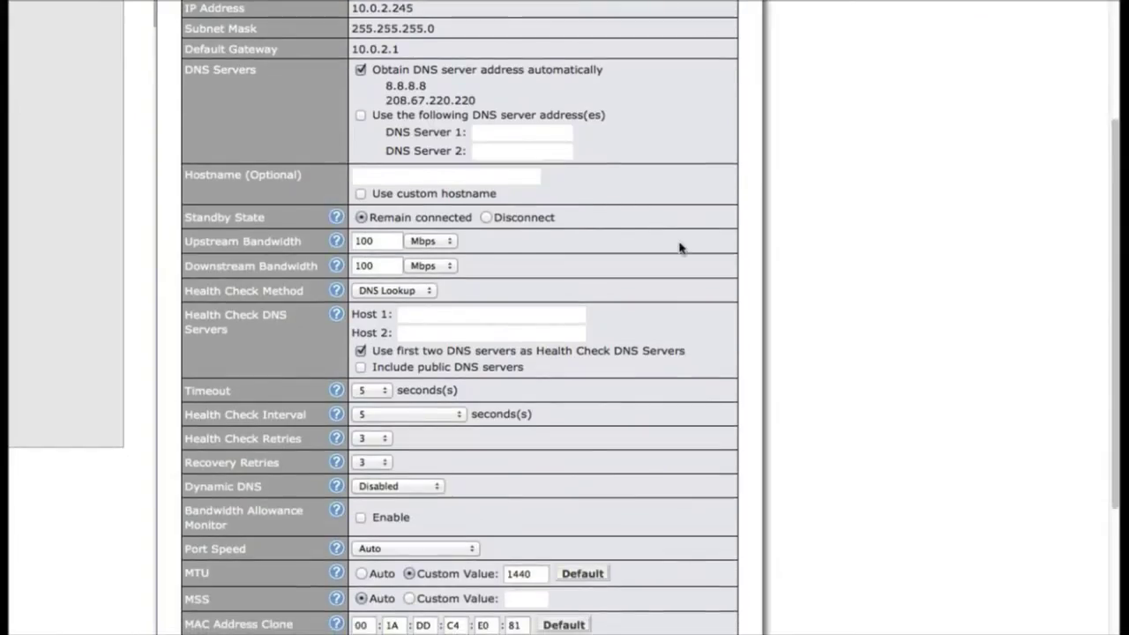
pyautogui.scroll(-3, 679, 248)
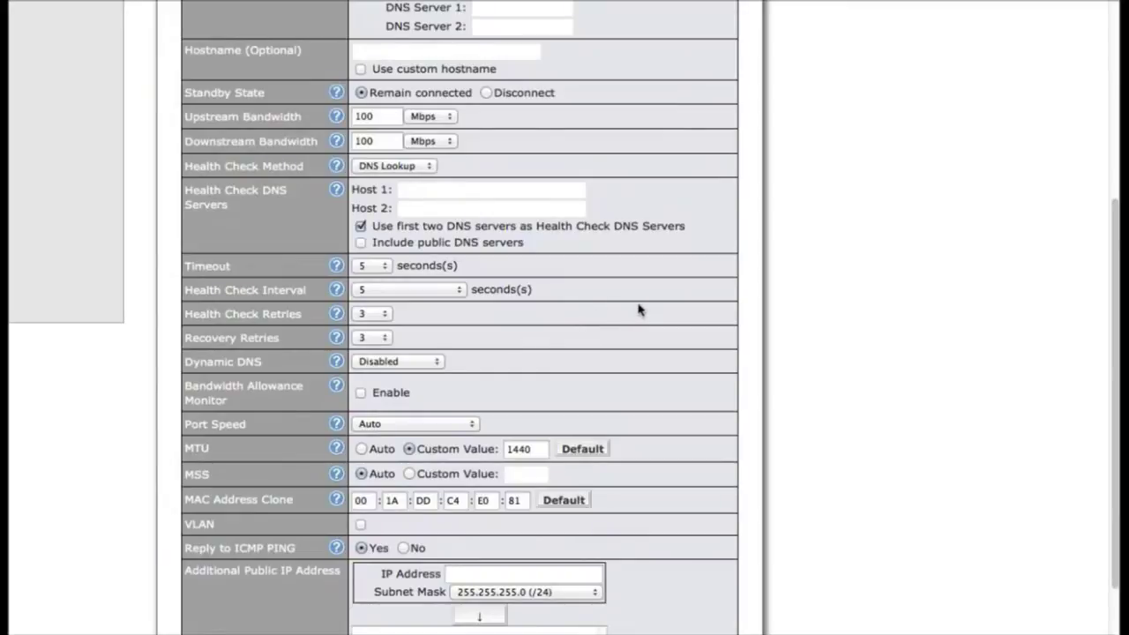
pyautogui.scroll(-3, 641, 308)
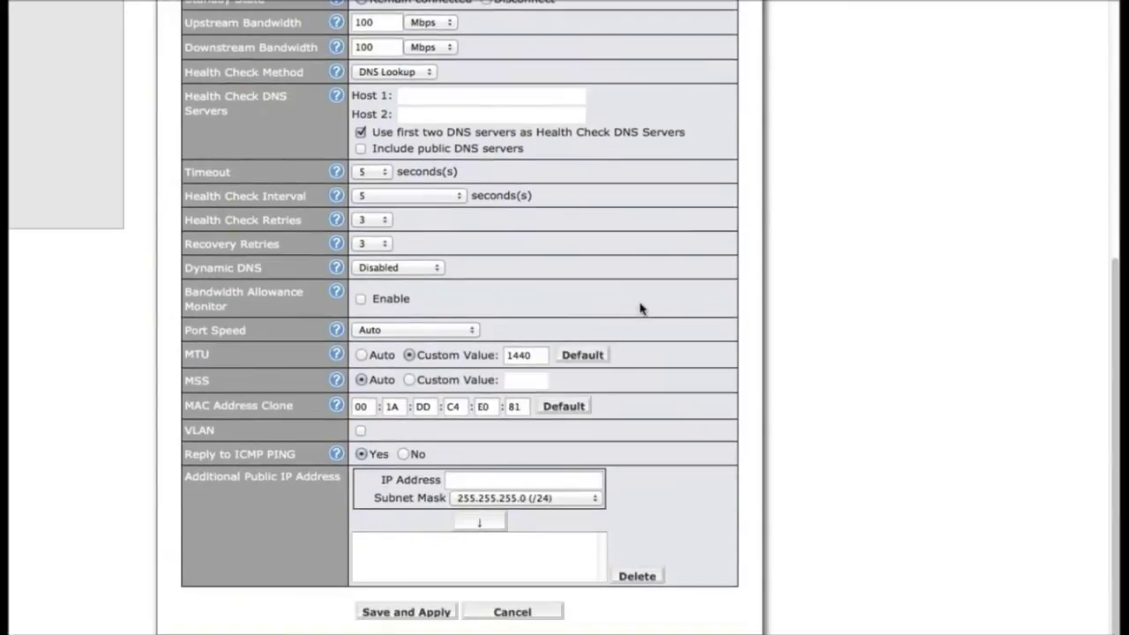
pyautogui.scroll(10, 651, 308)
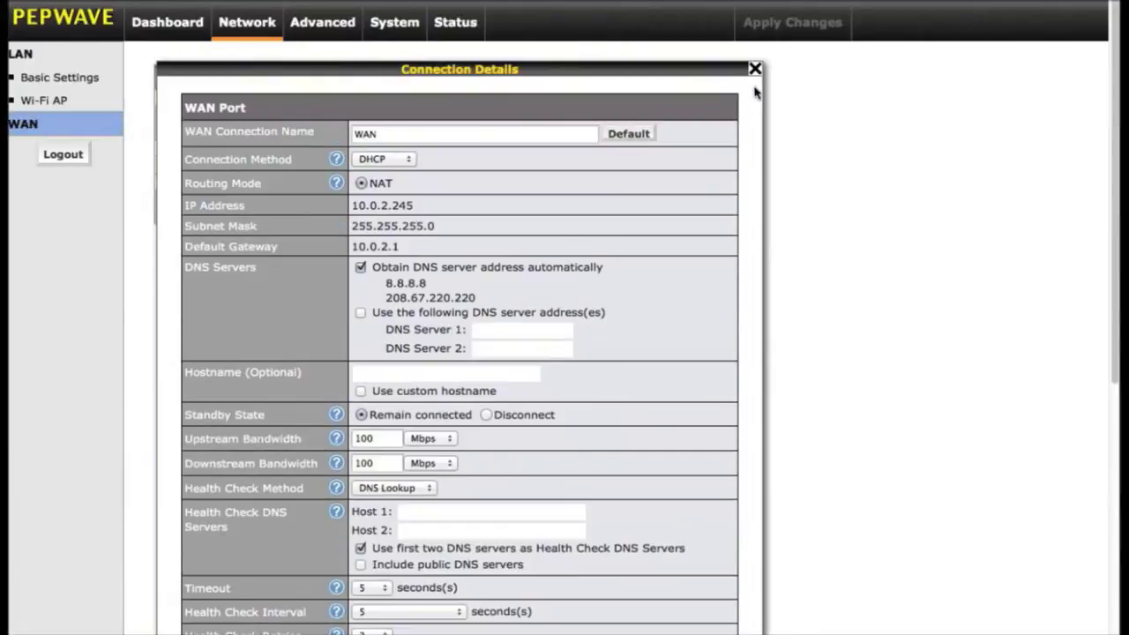
pyautogui.click(755, 69)
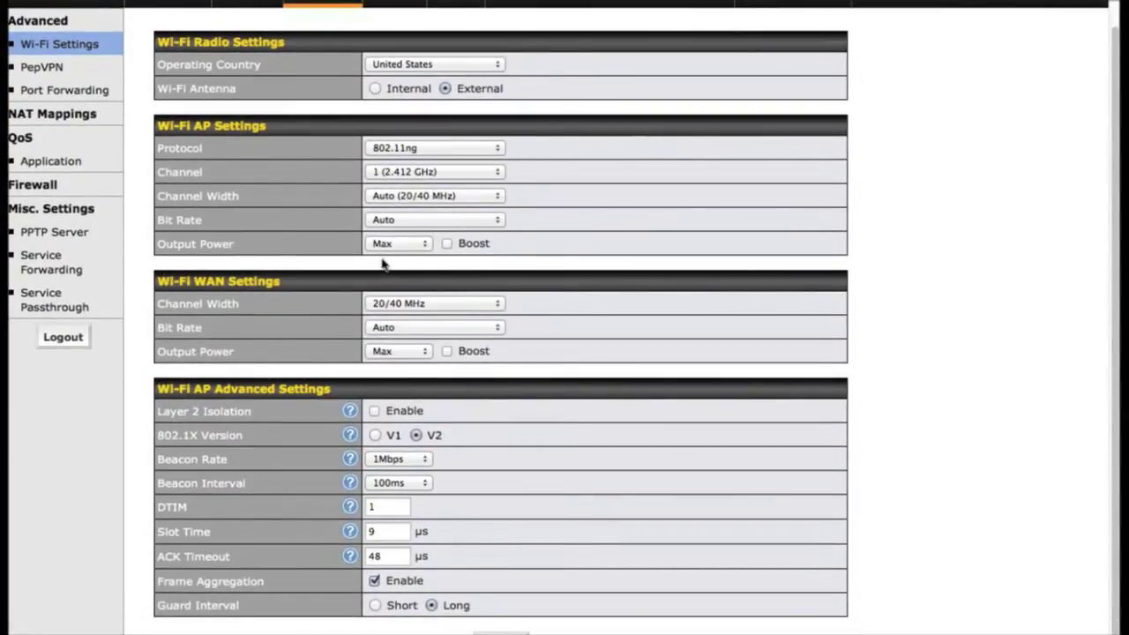
# Examine the protocol, channel and output power choices in the advanced Wi-Fi AP settings
pyautogui.click(497, 150)
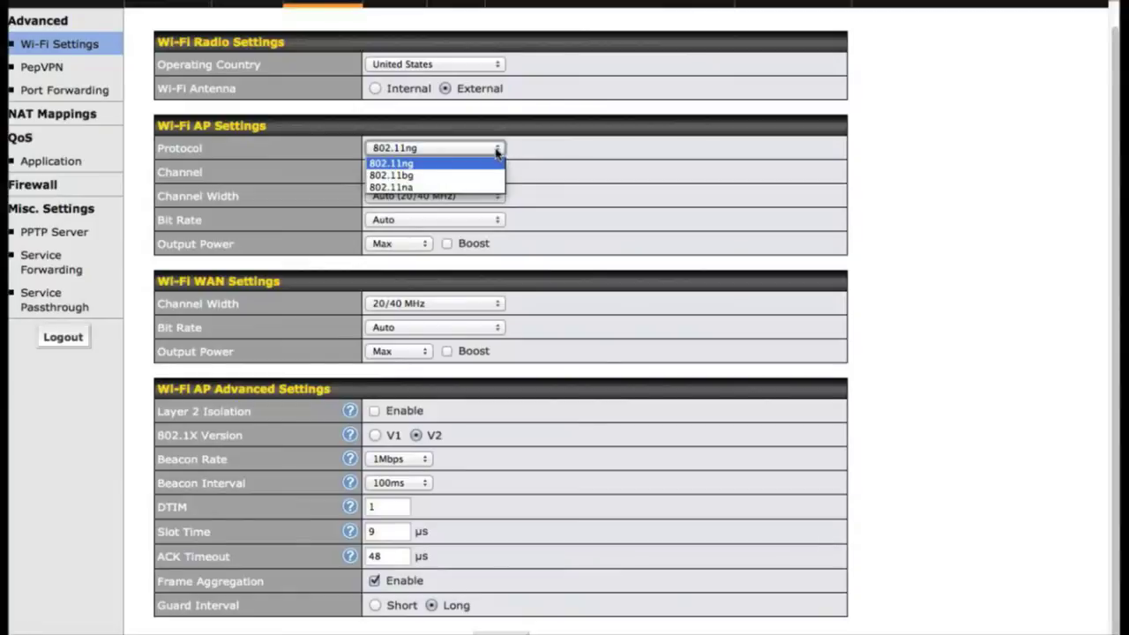
pyautogui.click(496, 151)
pyautogui.click(500, 174)
pyautogui.click(500, 174)
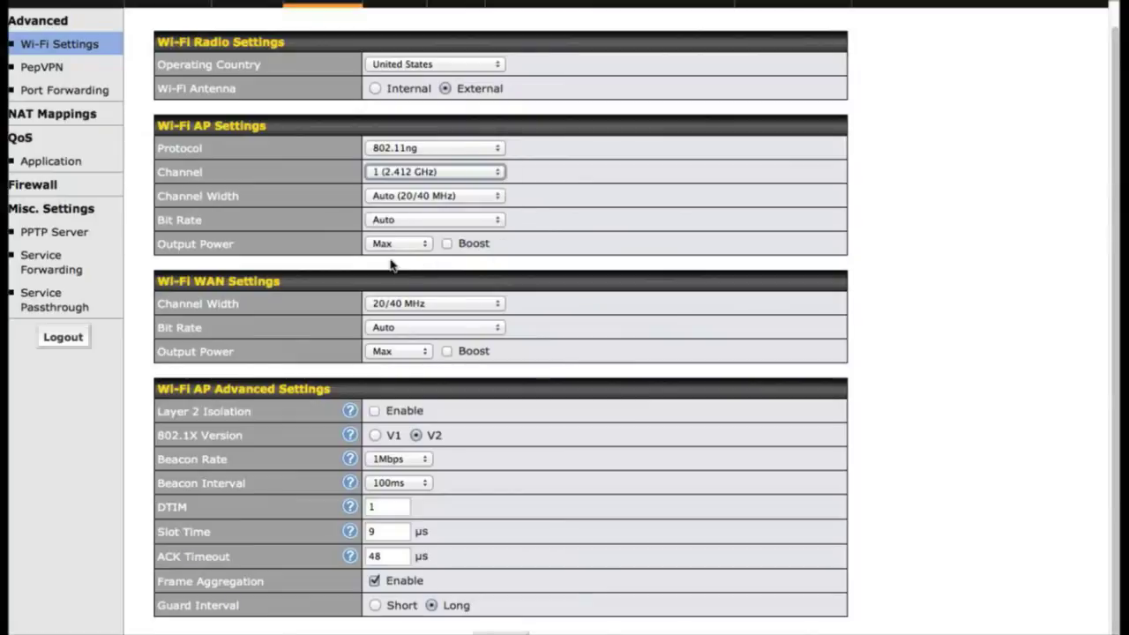
pyautogui.click(421, 246)
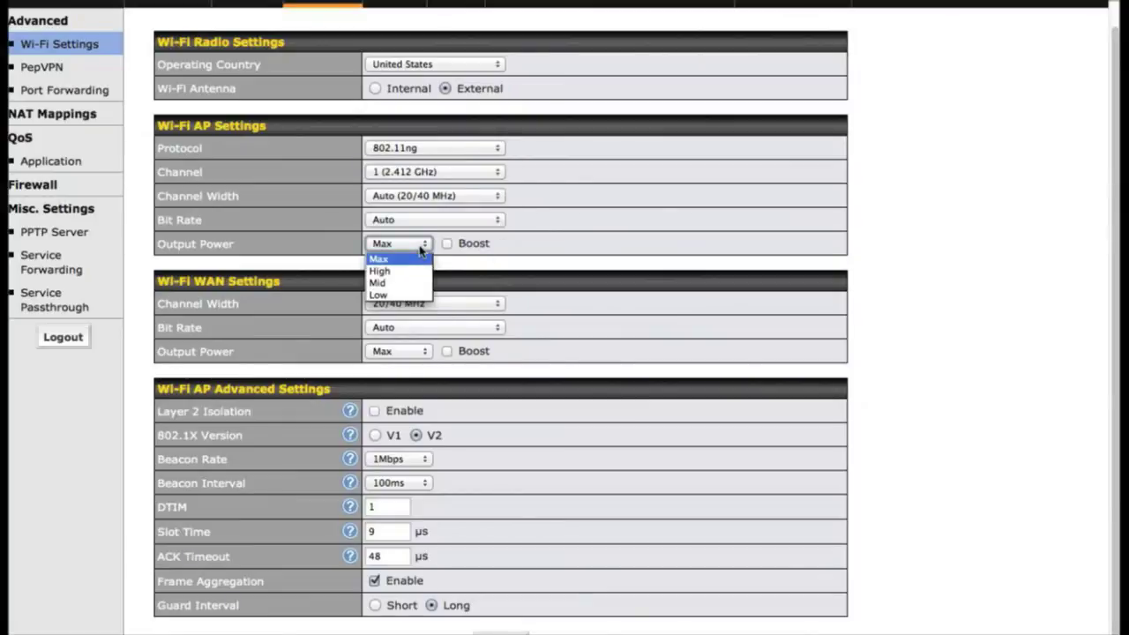
pyautogui.click(421, 251)
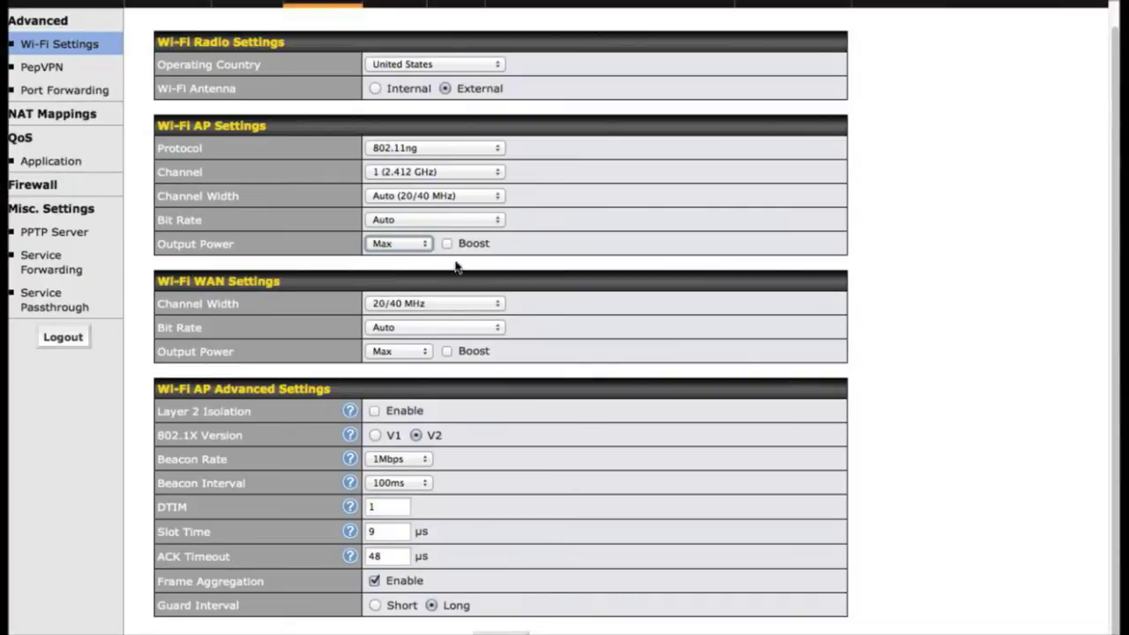
pyautogui.click(577, 270)
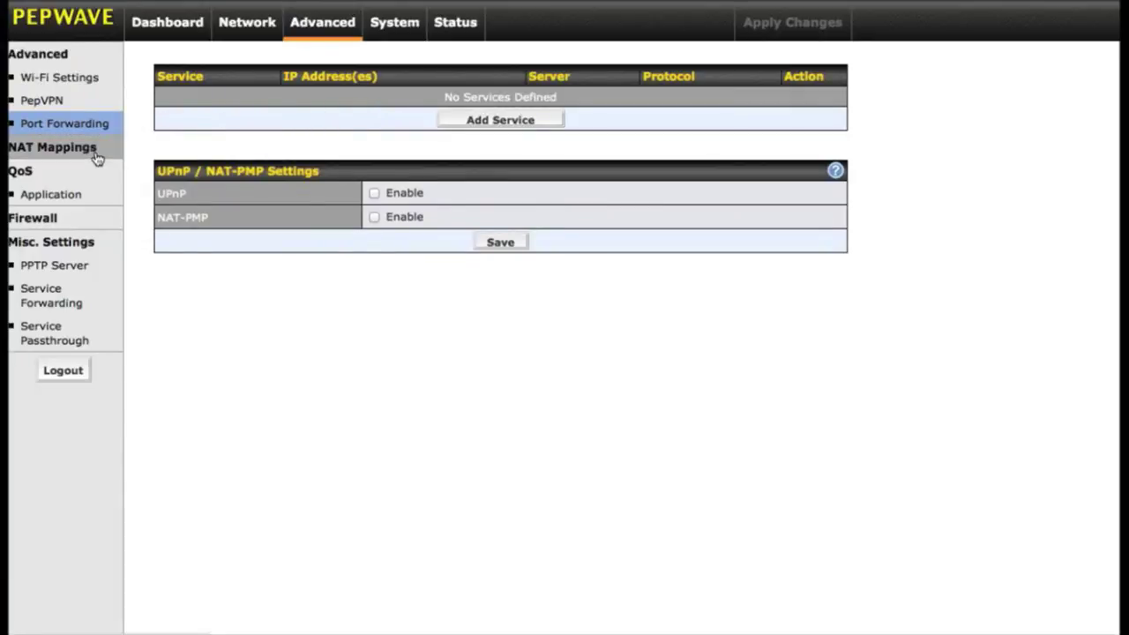
# Add a QoS entry for All Supported Streaming Applications in the Audio Video Streaming category
pyautogui.click(106, 158)
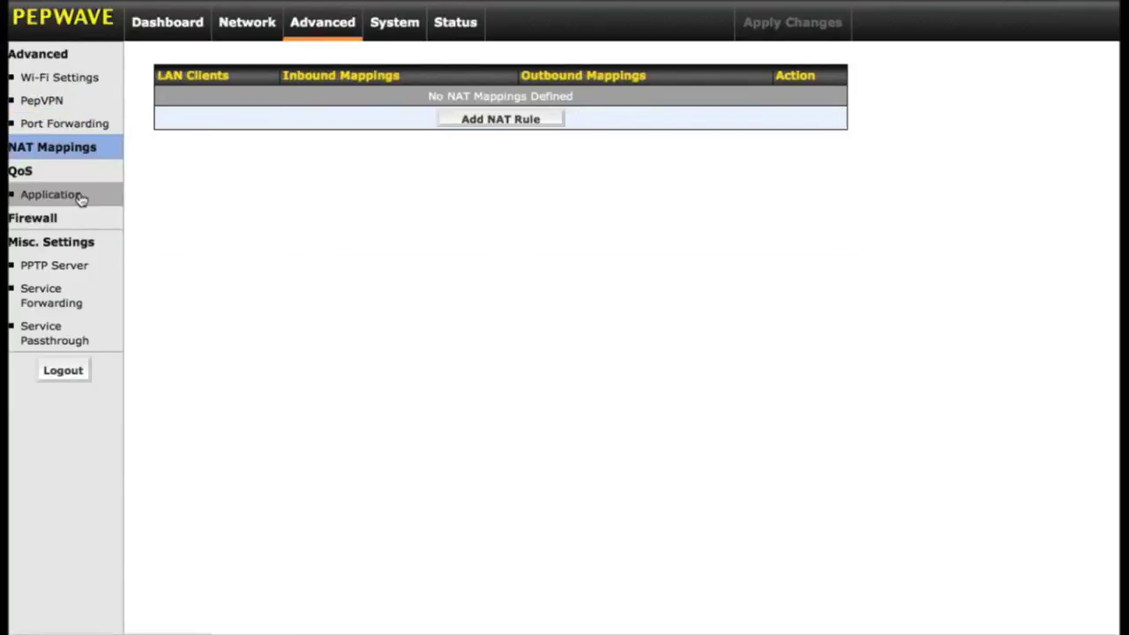
pyautogui.click(68, 195)
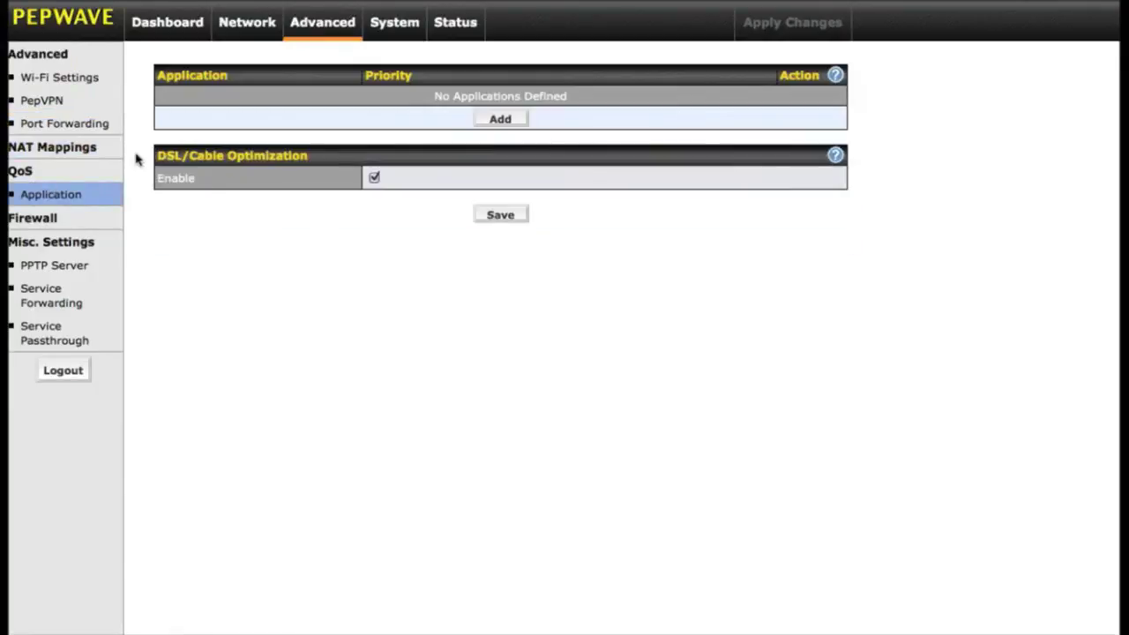
pyautogui.click(492, 118)
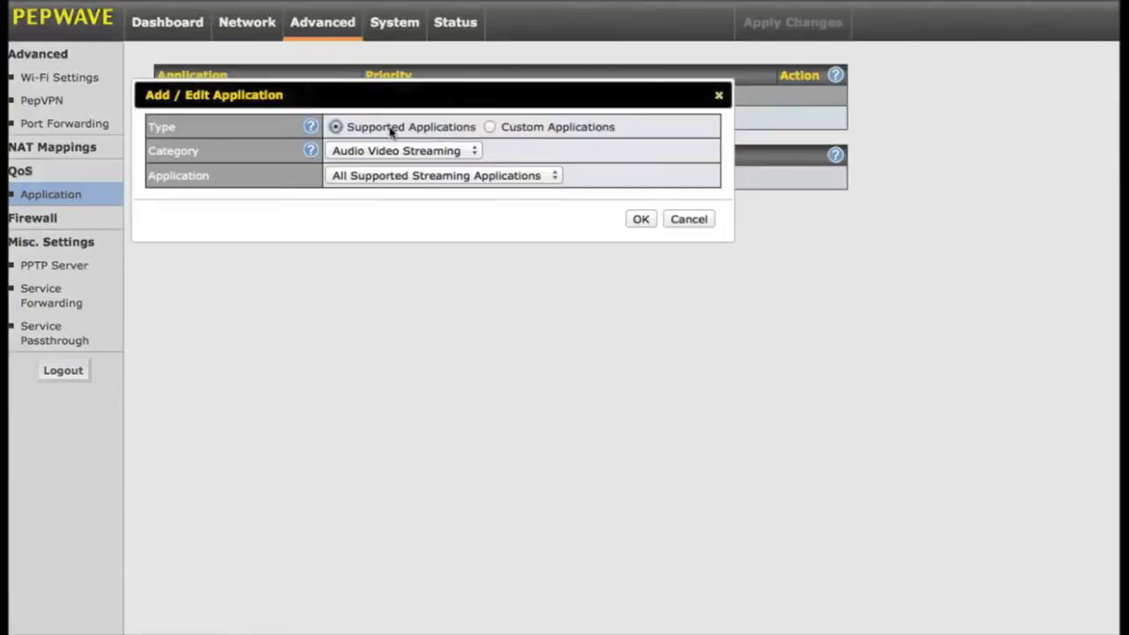
pyautogui.click(474, 177)
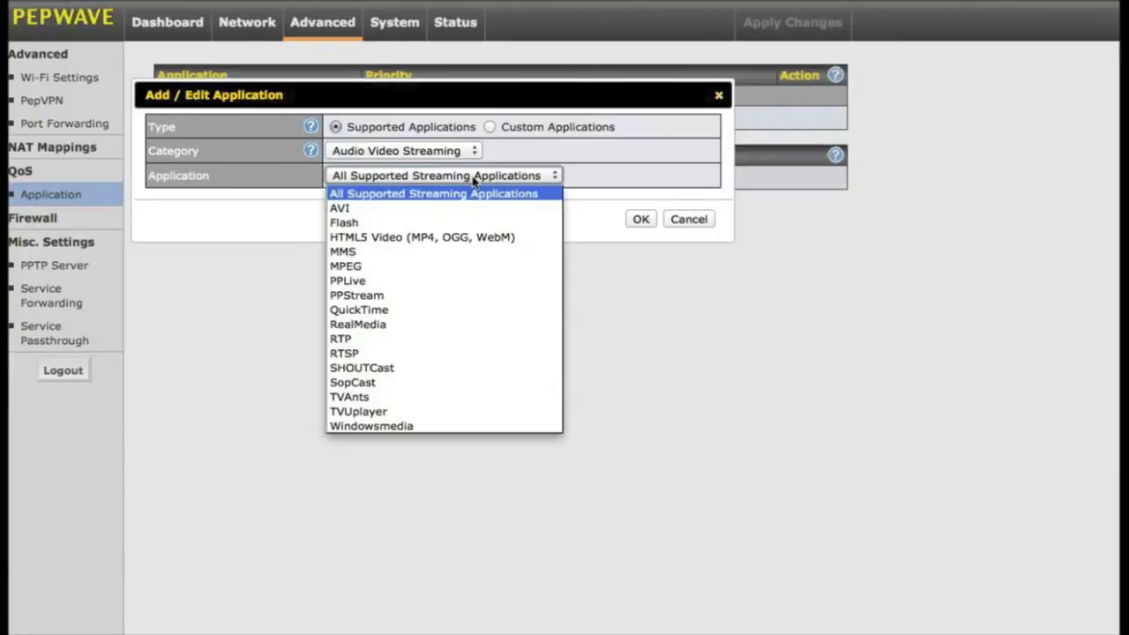
pyautogui.click(474, 178)
pyautogui.click(641, 219)
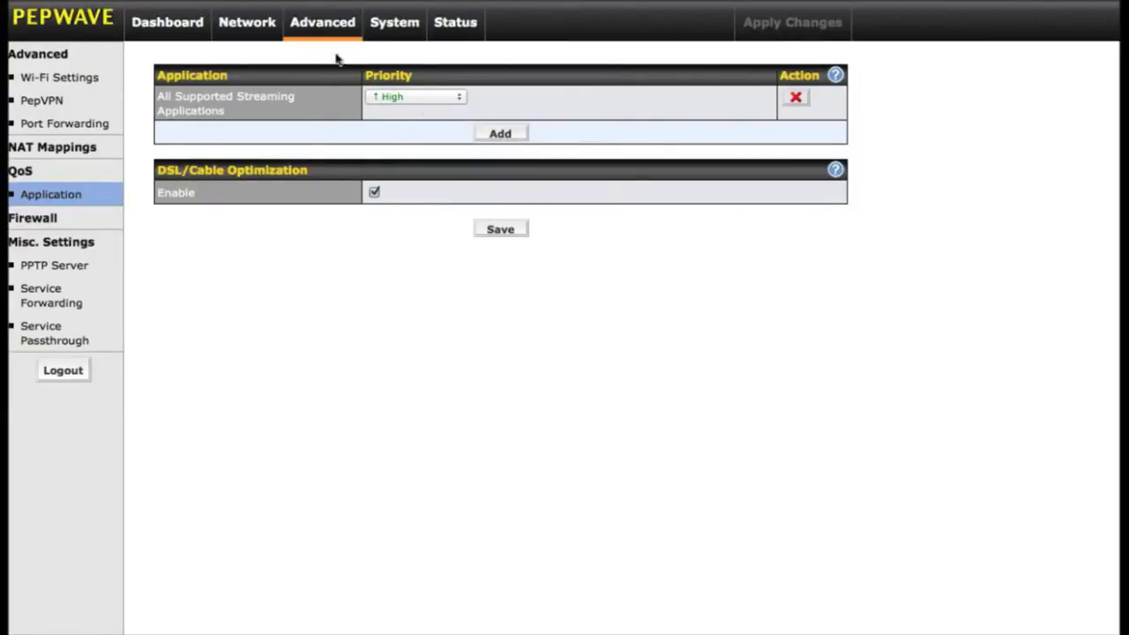
# Examine the outbound and inbound firewall rules and open the PPTP Server settings
pyautogui.click(138, 212)
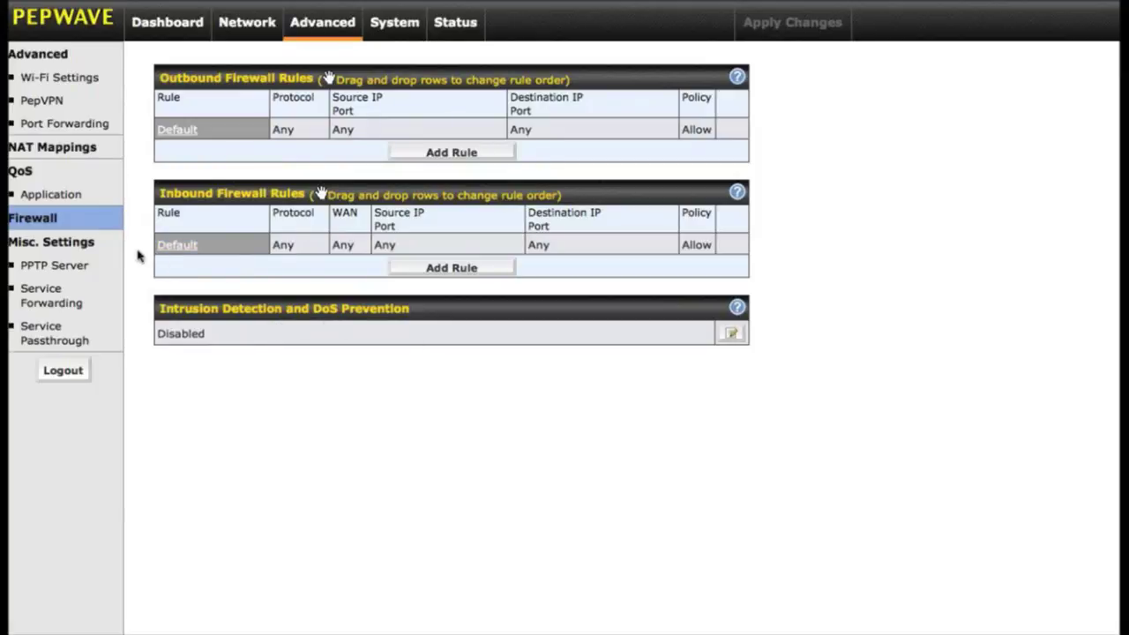
pyautogui.click(97, 270)
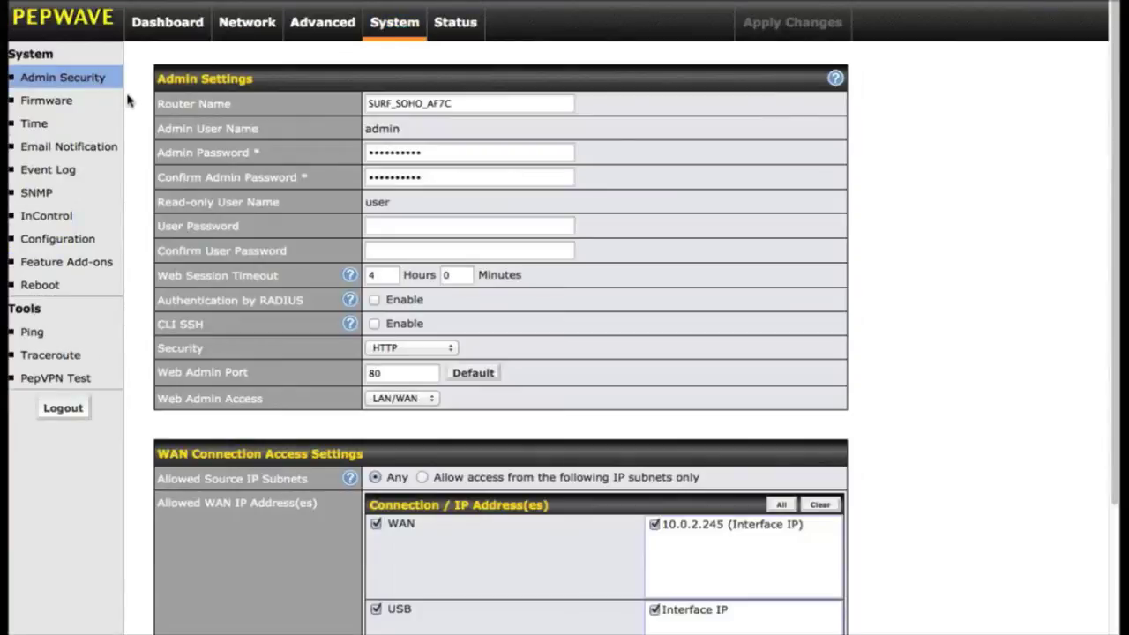
# Examine the admin security and WAN connection access settings, and return to the dashboard
pyautogui.scroll(-1, 128, 97)
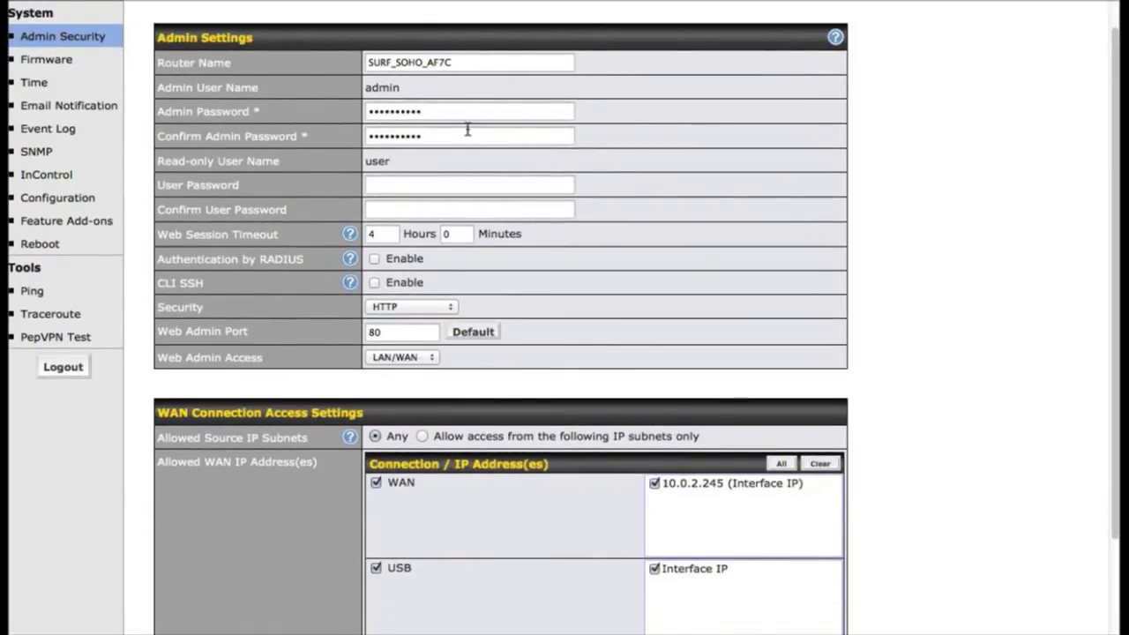
pyautogui.scroll(-2, 661, 161)
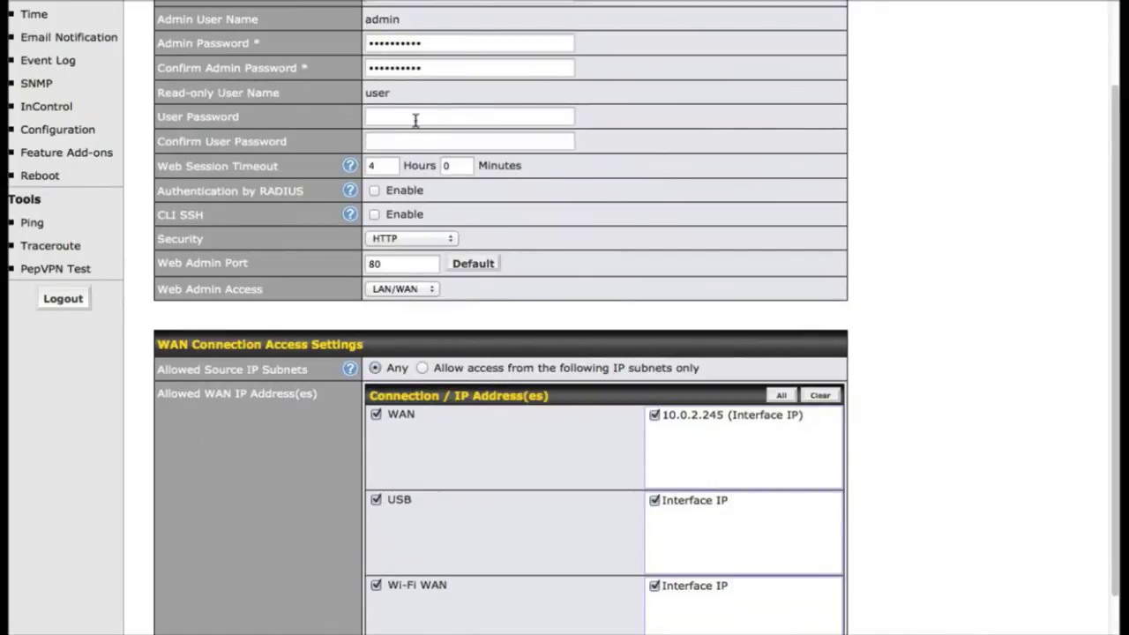
pyautogui.scroll(-2, 450, 240)
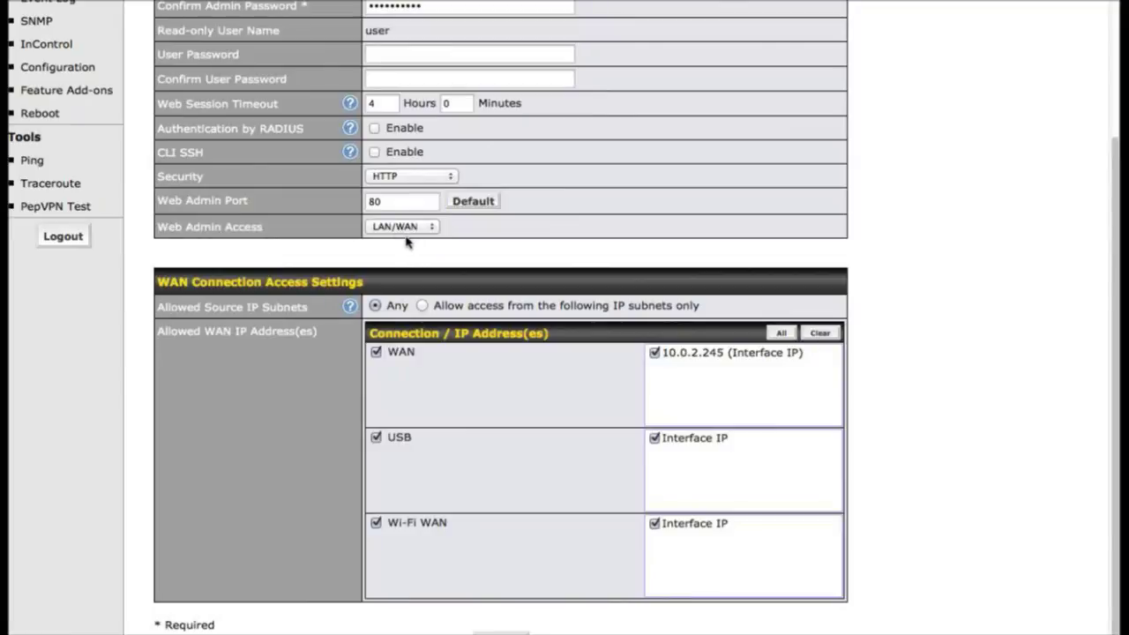
pyautogui.scroll(5, 317, 259)
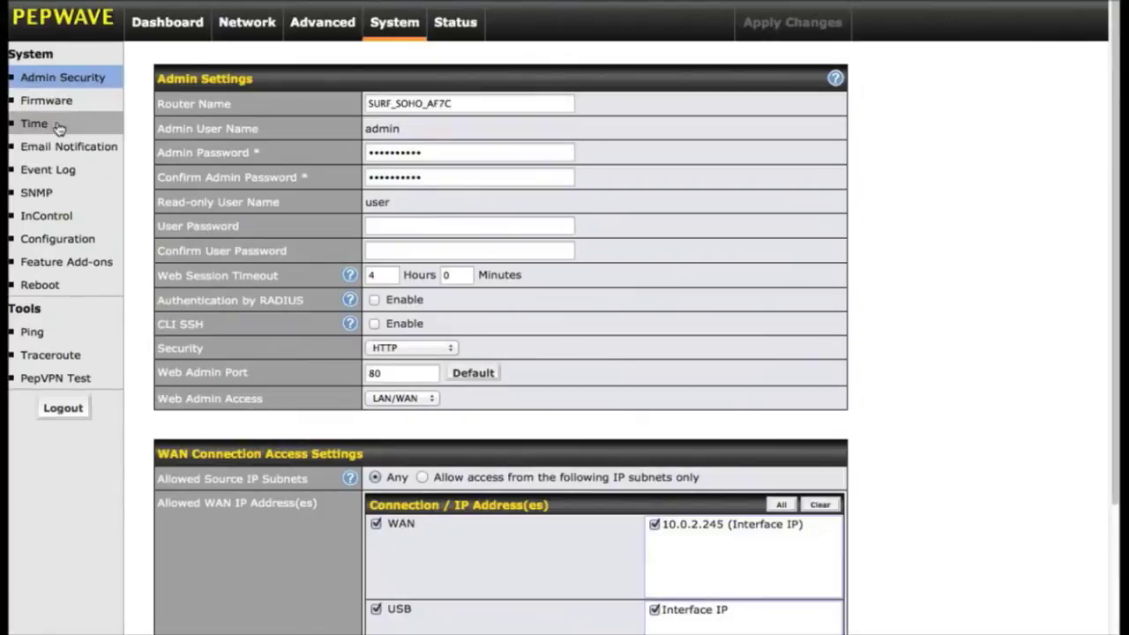
pyautogui.click(111, 111)
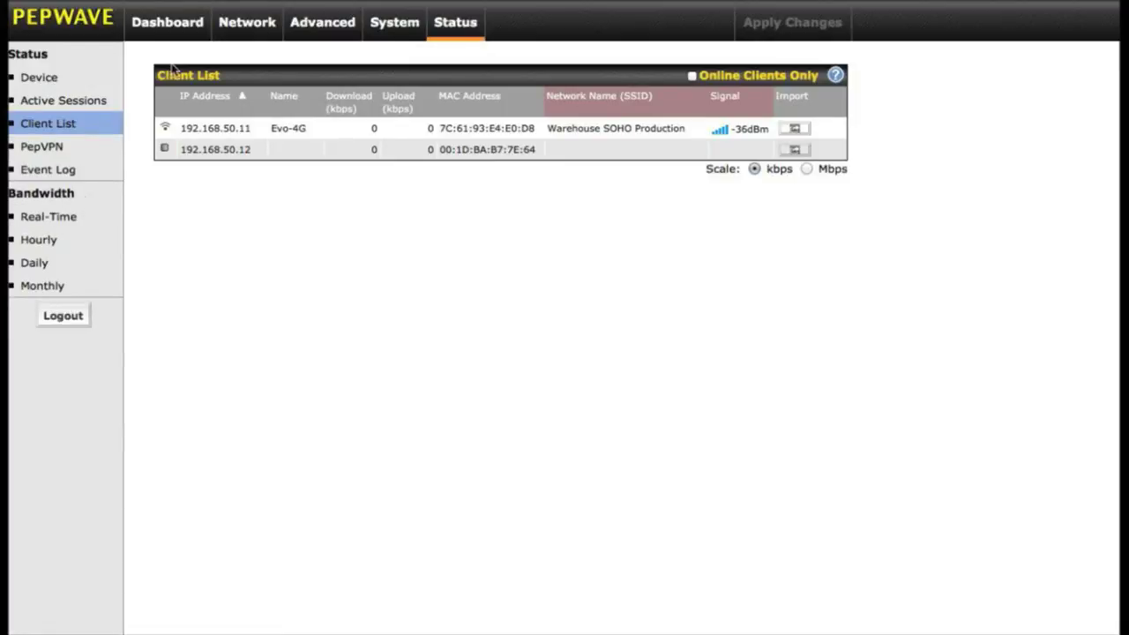
pyautogui.click(177, 24)
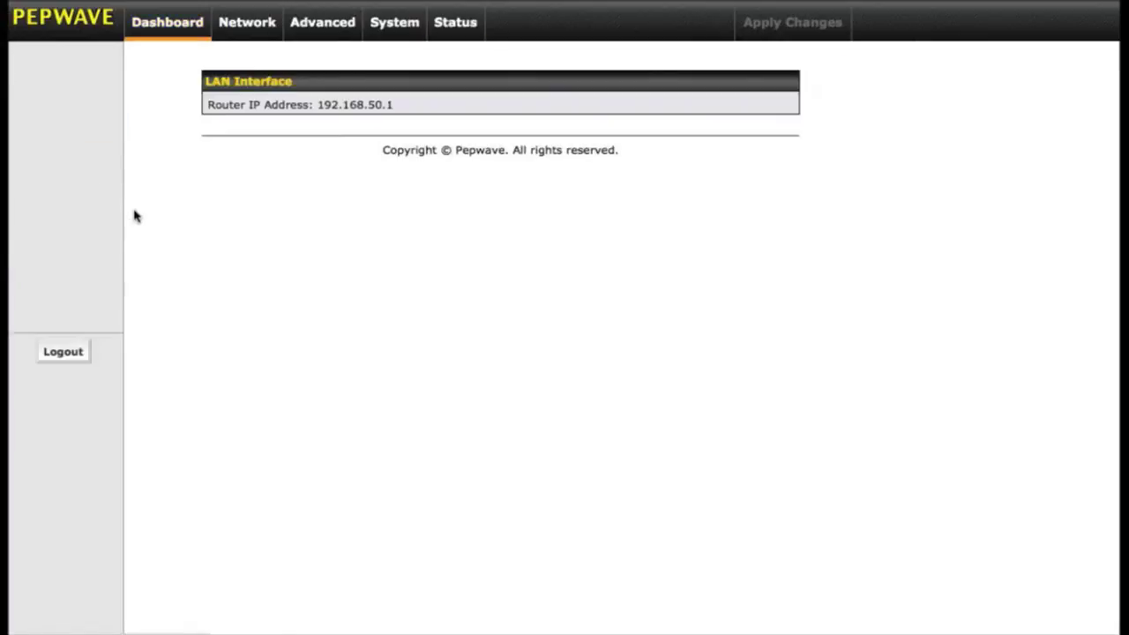